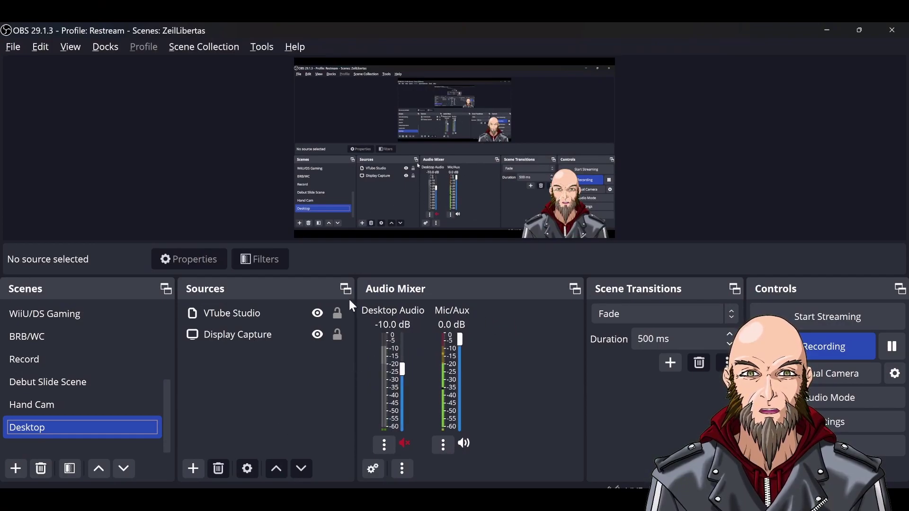
- Turn on the Restream Chat dock from the Docks menu
click(104, 50)
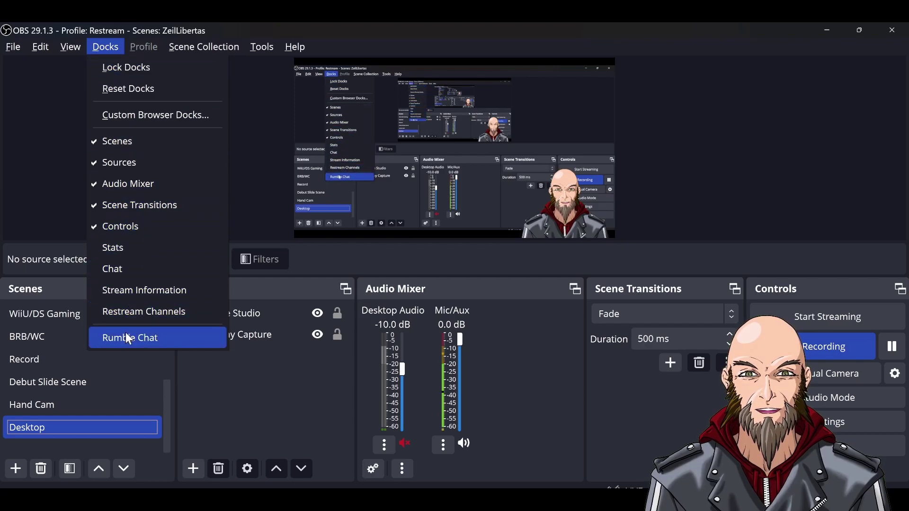
click(111, 268)
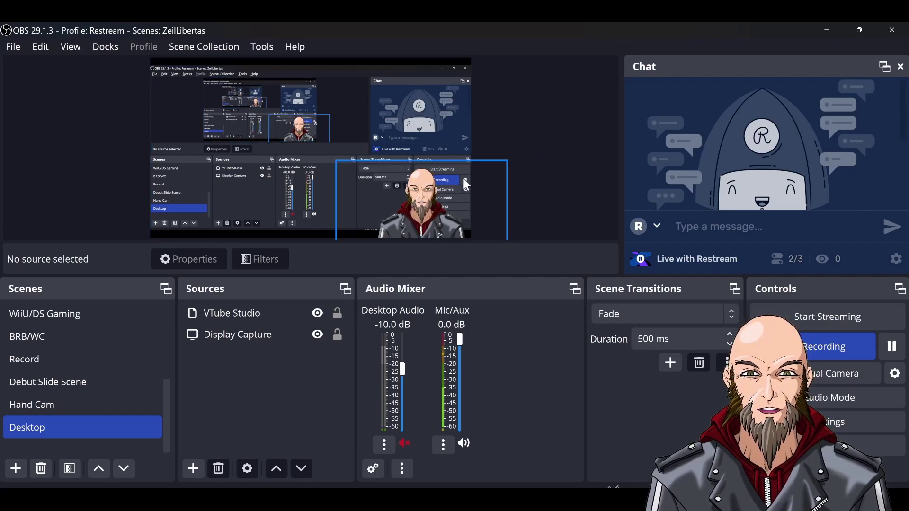
- Open Custom Browser Docks, edit the Rumble Chat entry, then switch to the Rumble page in Brave
click(104, 52)
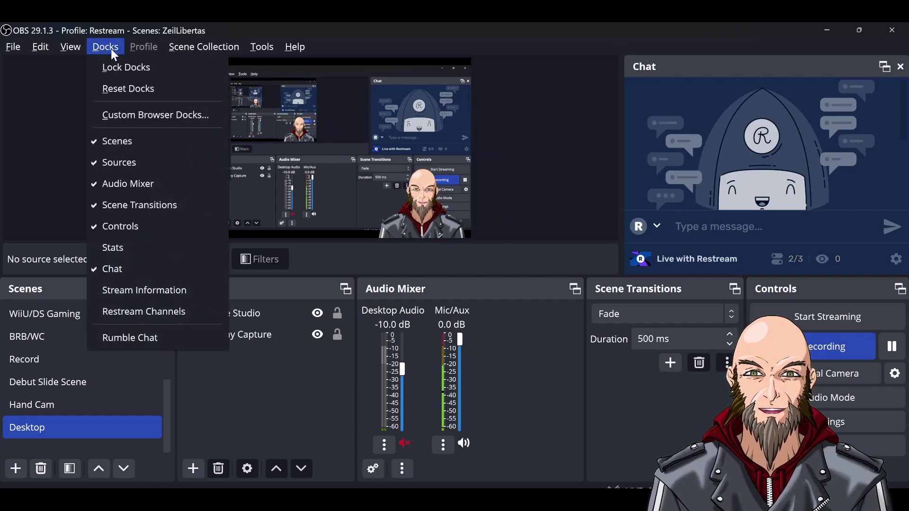
click(113, 115)
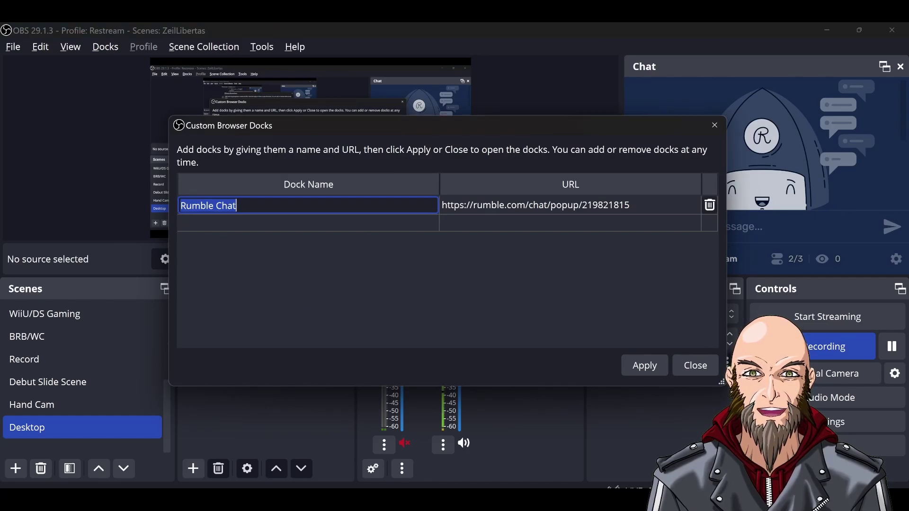
click(231, 226)
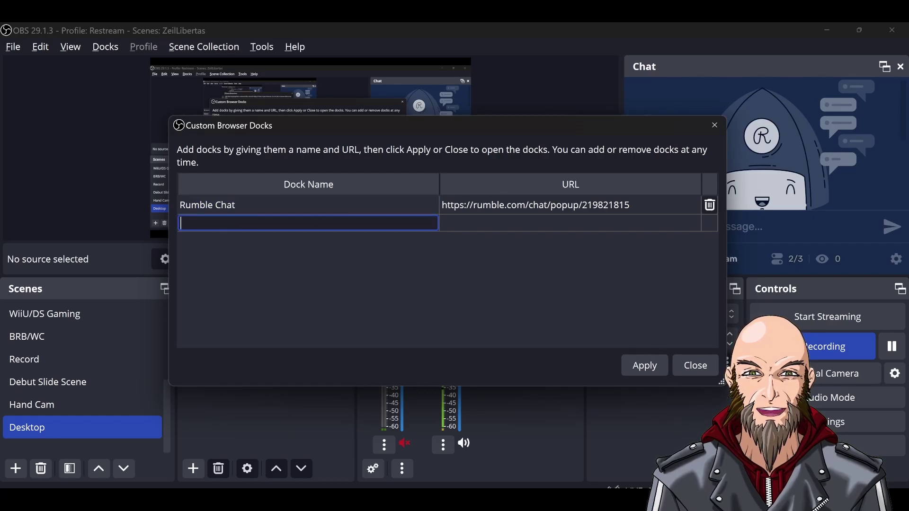
double_click(255, 207)
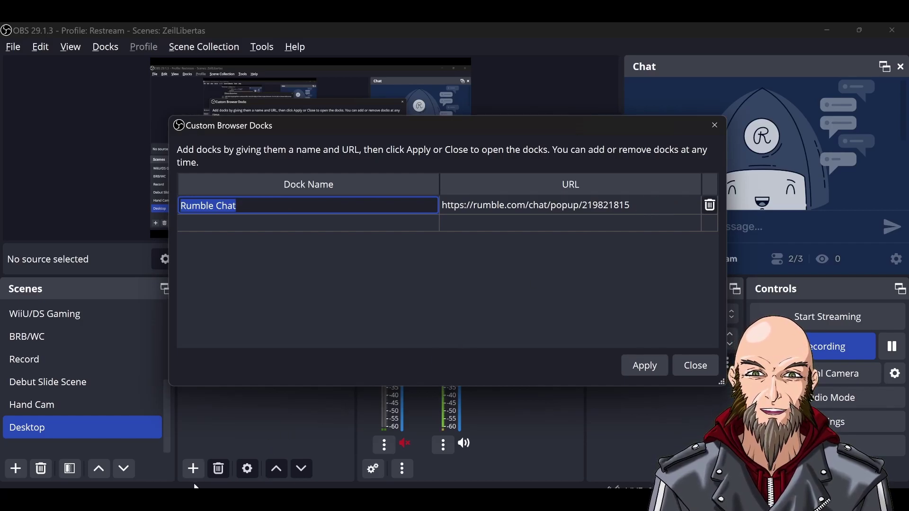
mouse_move(154, 495)
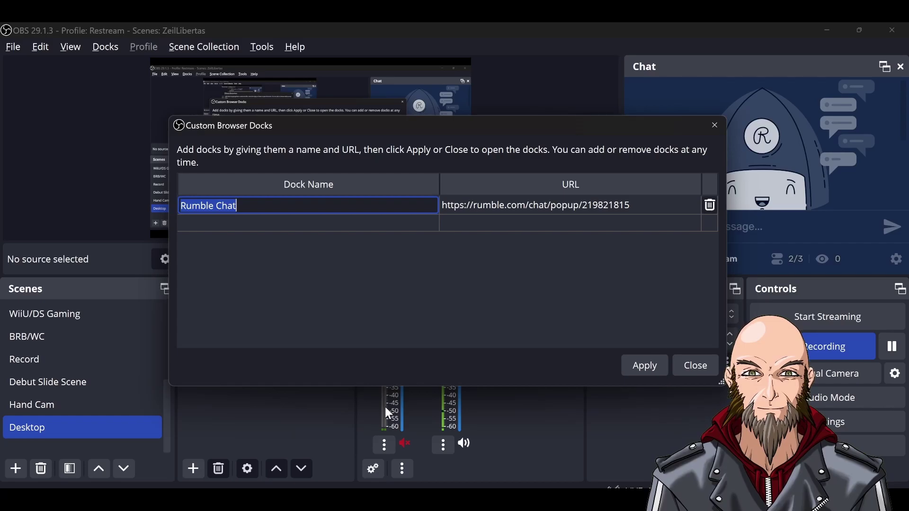
key(alt+Tab)
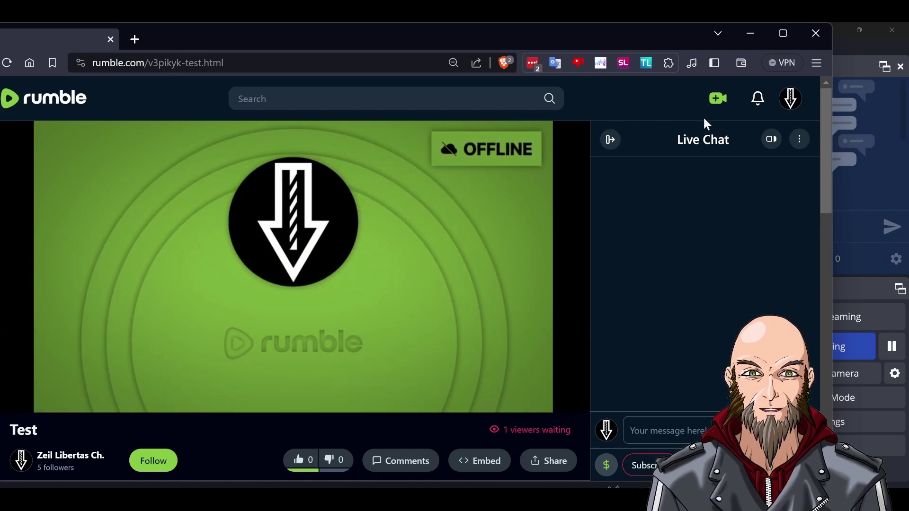
- Pop out Rumble's live chat, copy its popup URL, minimize it, and return to OBS
click(799, 142)
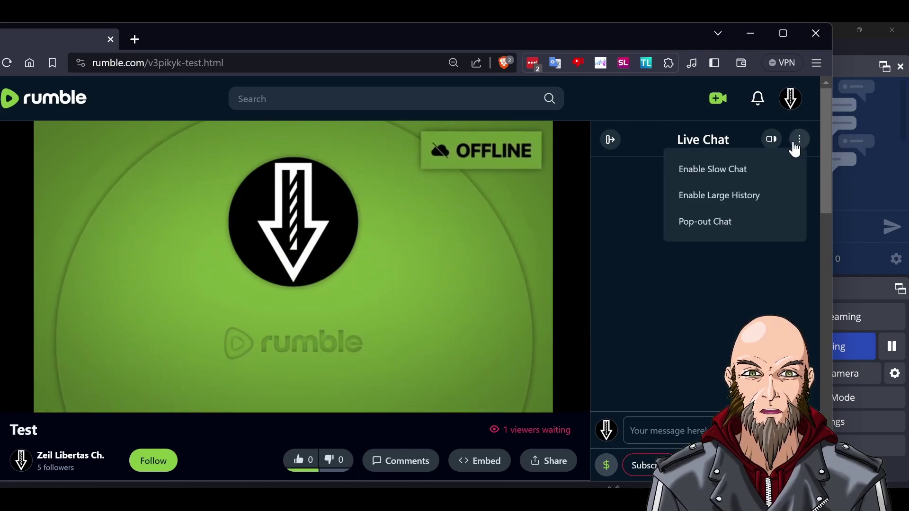
click(708, 222)
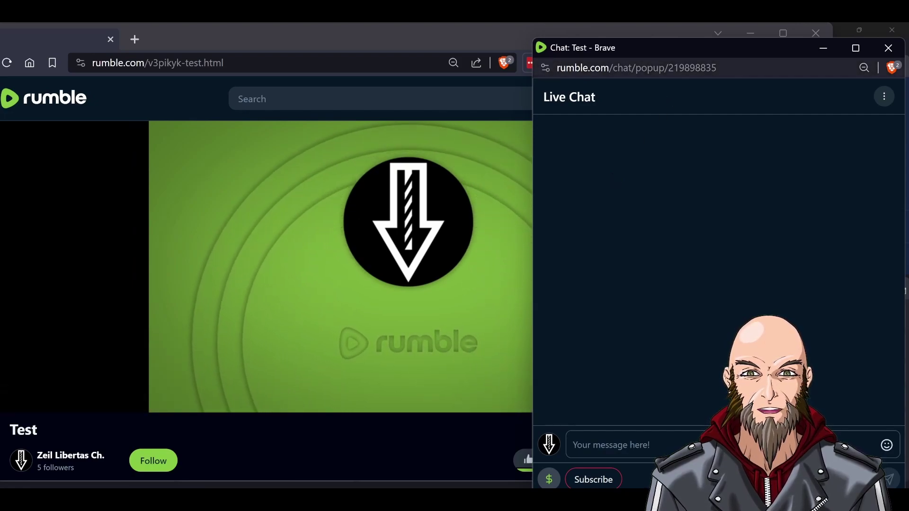
click(634, 68)
key(ctrl+c)
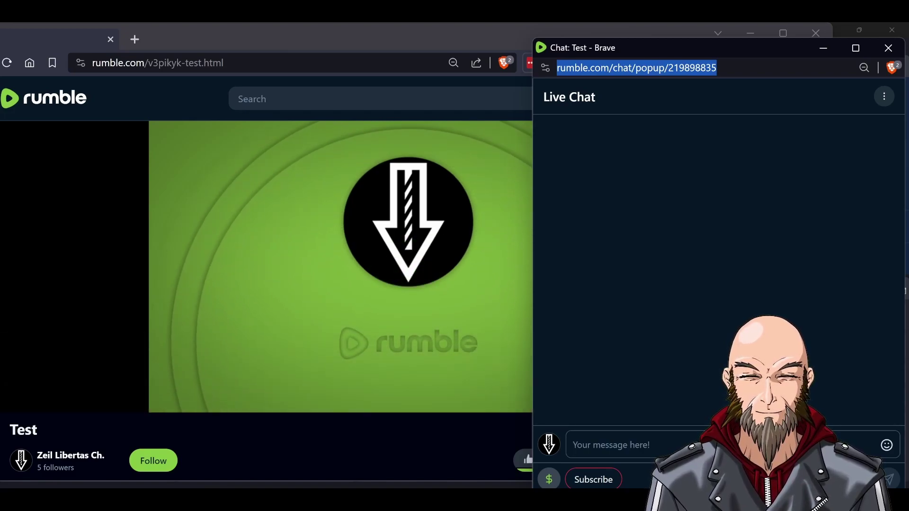
click(824, 49)
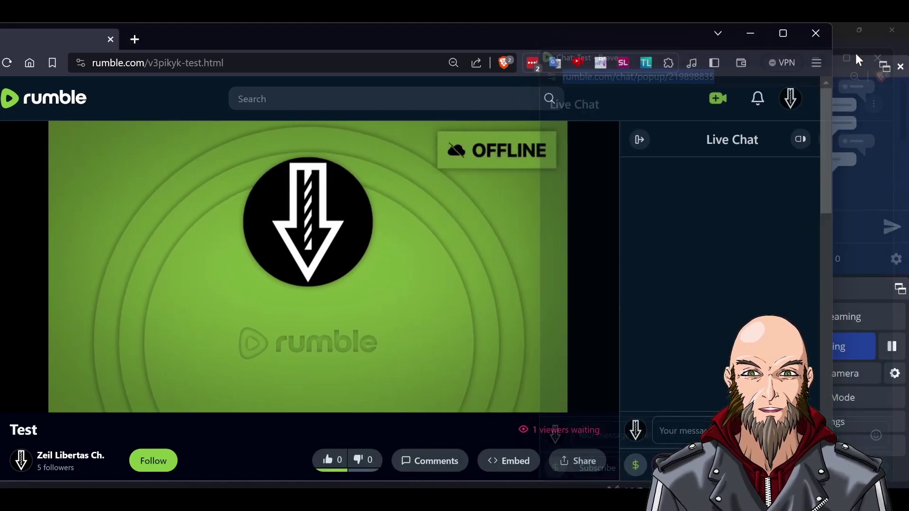
key(alt+Tab)
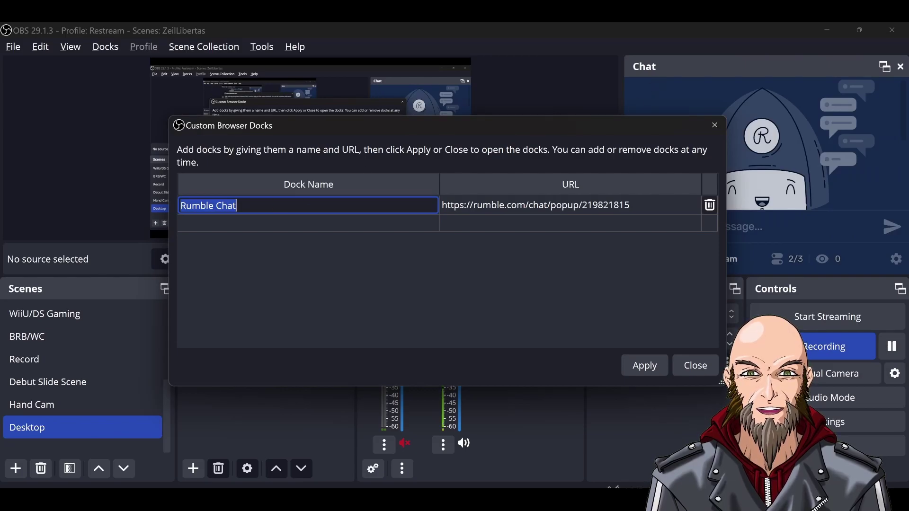
double_click(645, 201)
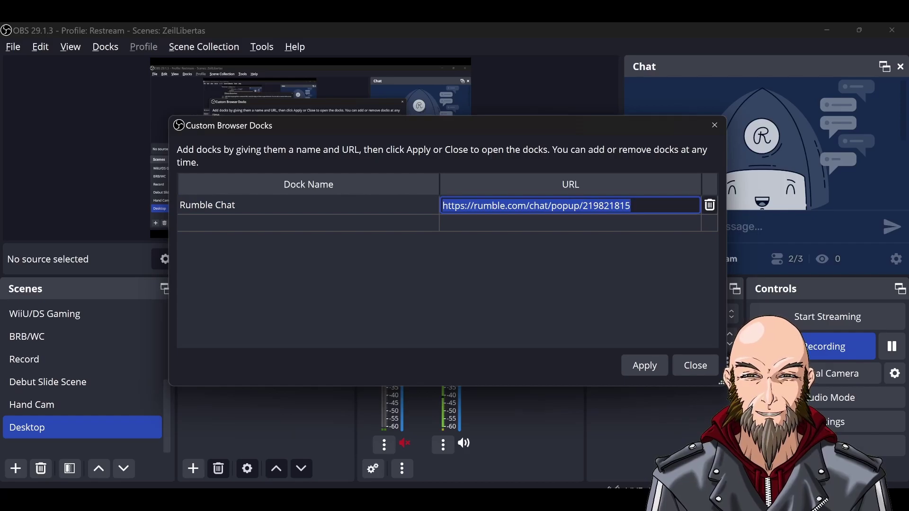
key(ctrl+v)
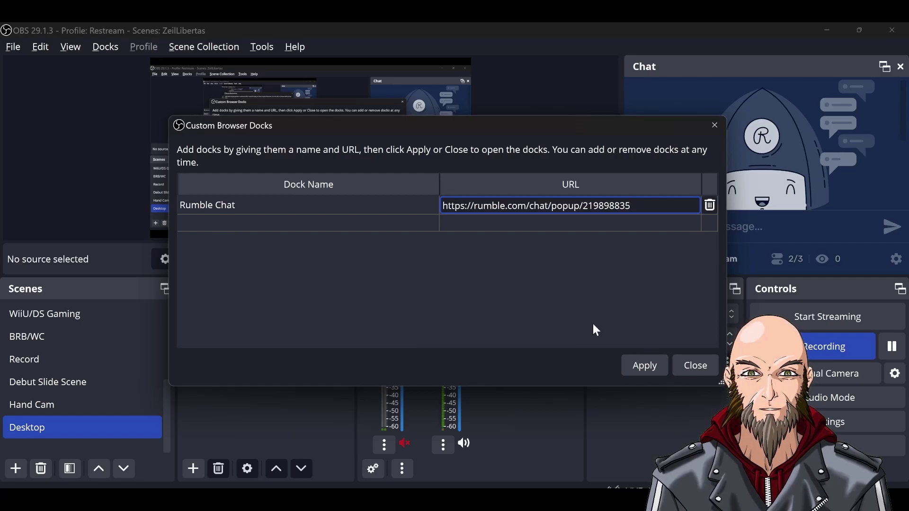
click(692, 366)
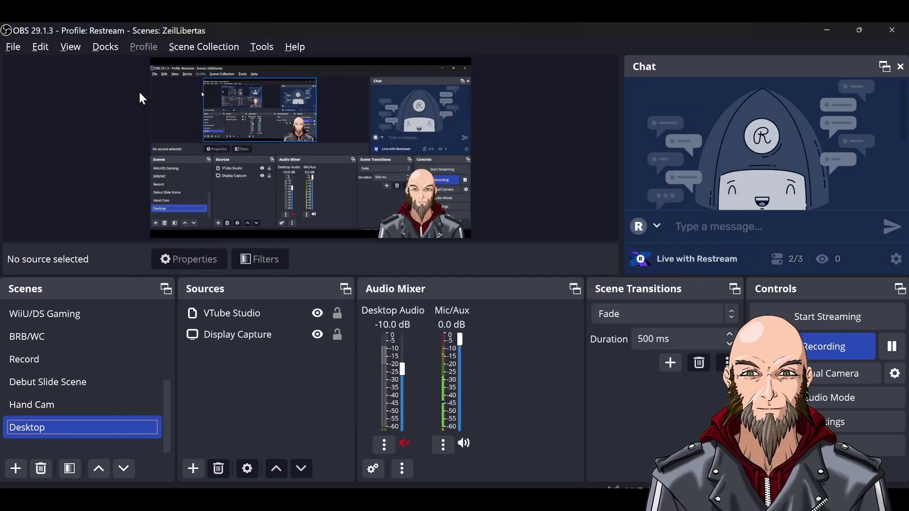
click(100, 49)
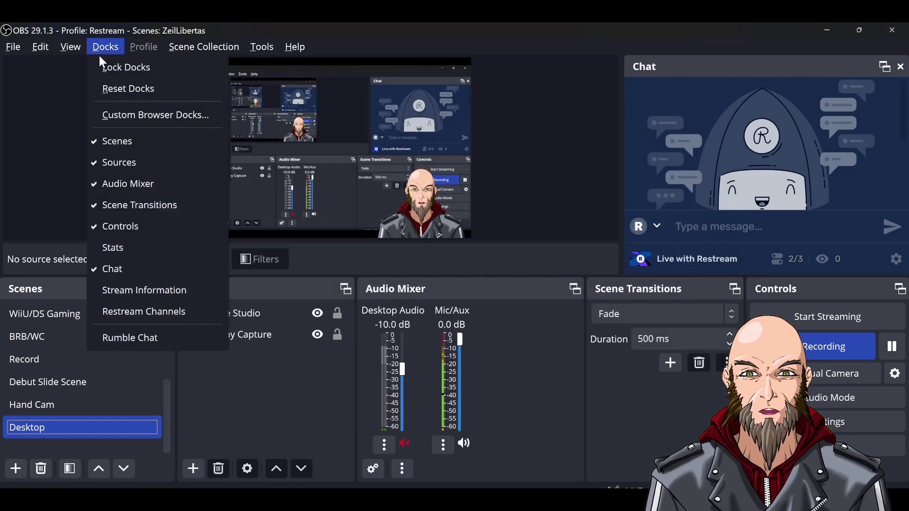
- Show the Rumble Chat dock at top left, then bring the Rumble stream page forward
click(122, 341)
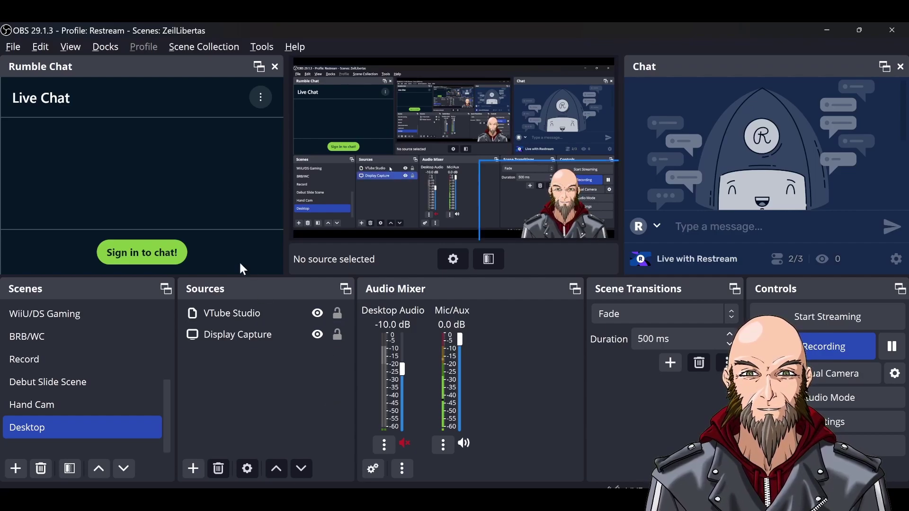
key(alt+Tab)
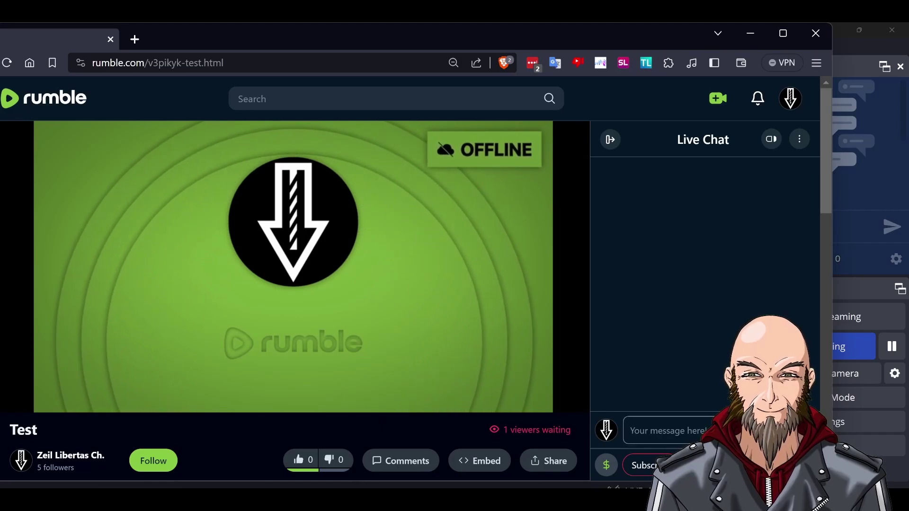
- Send 'Test' in Rumble's live chat and return to OBS to see it in the dock
text(Test)
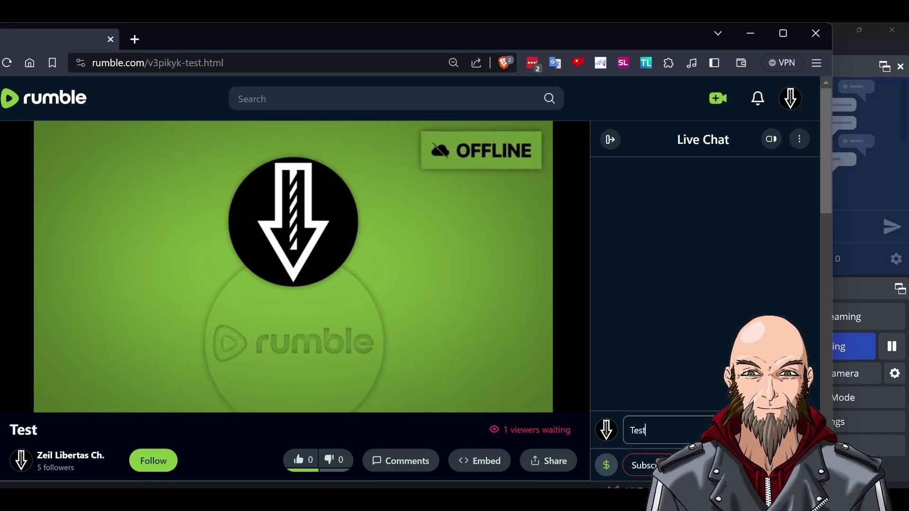
key(Return)
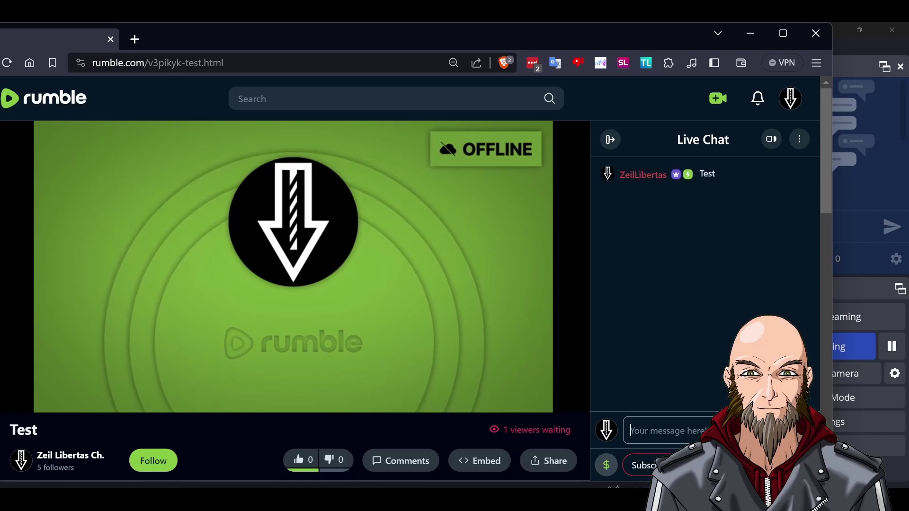
key(alt+Tab)
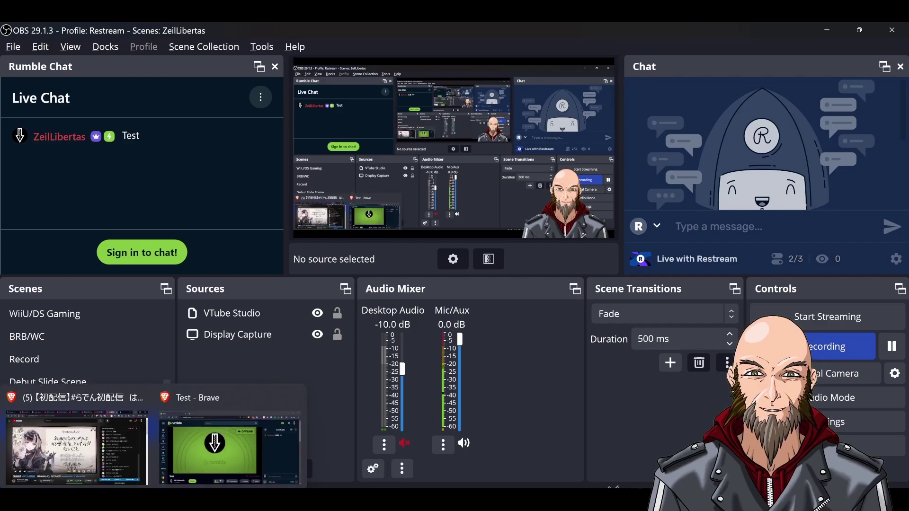
- Pop out the Rumble live chat again, then close the popup and the Brave window
click(259, 445)
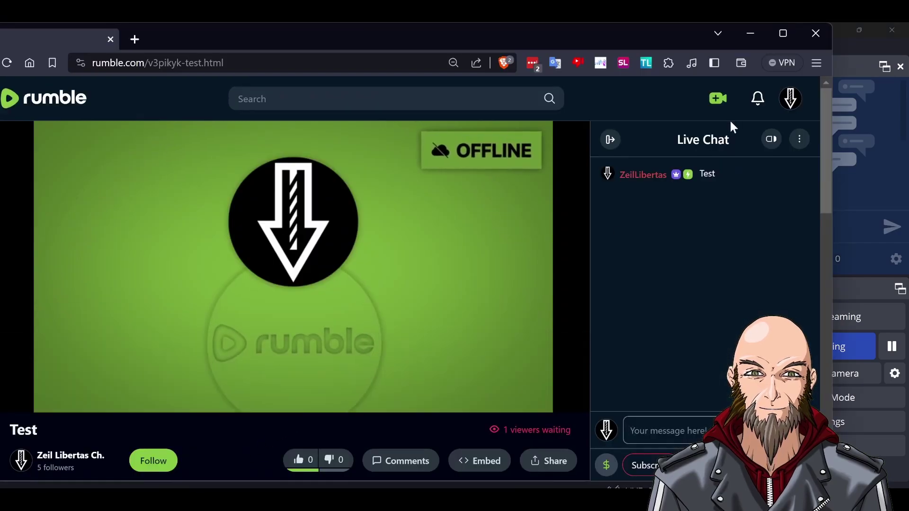
click(800, 140)
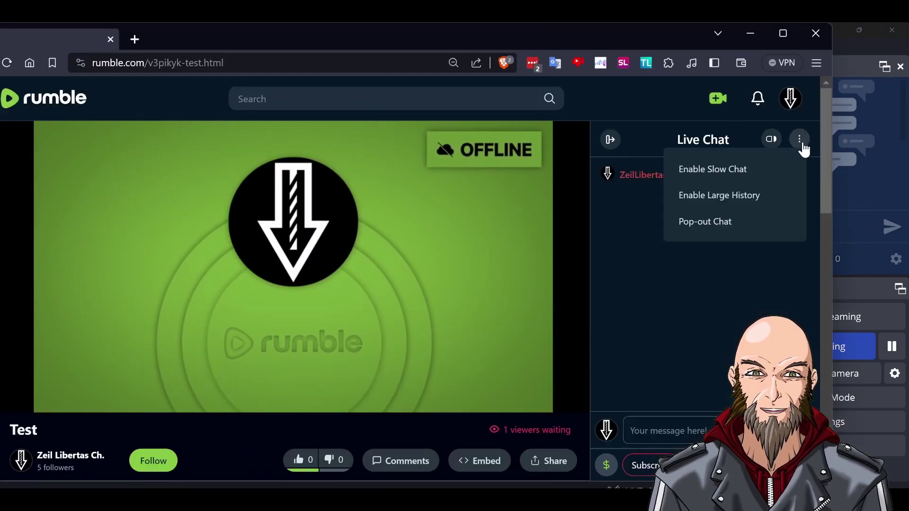
click(720, 222)
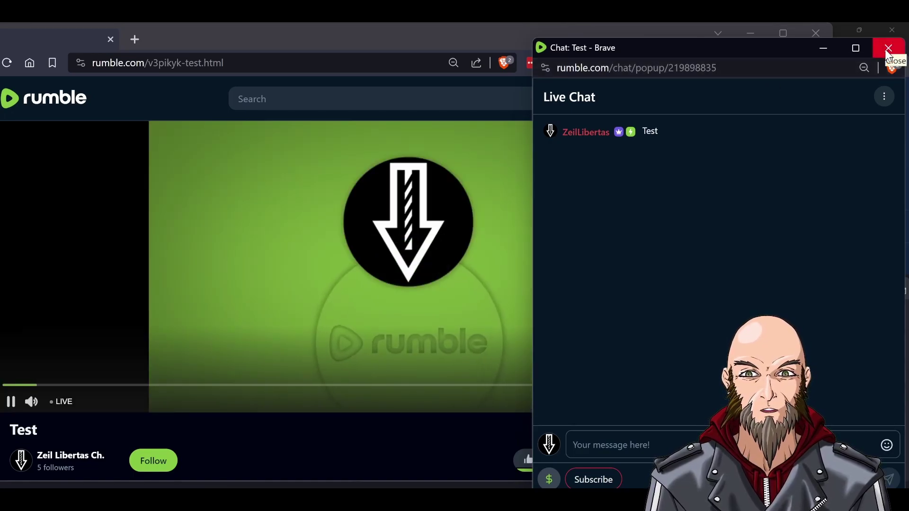
click(888, 48)
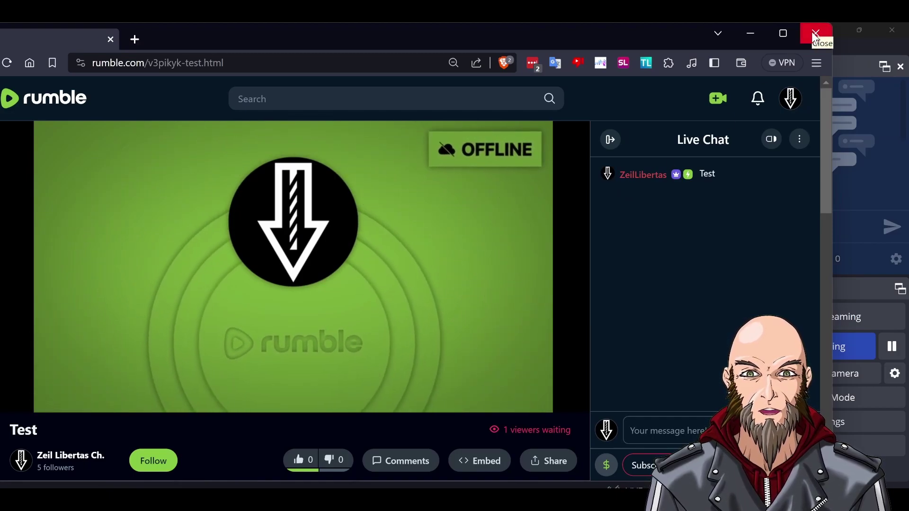
click(813, 34)
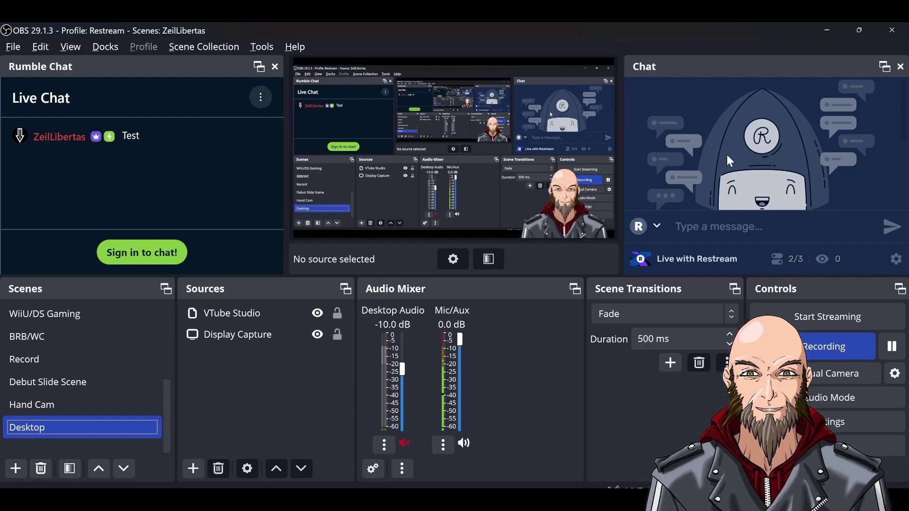
click(225, 335)
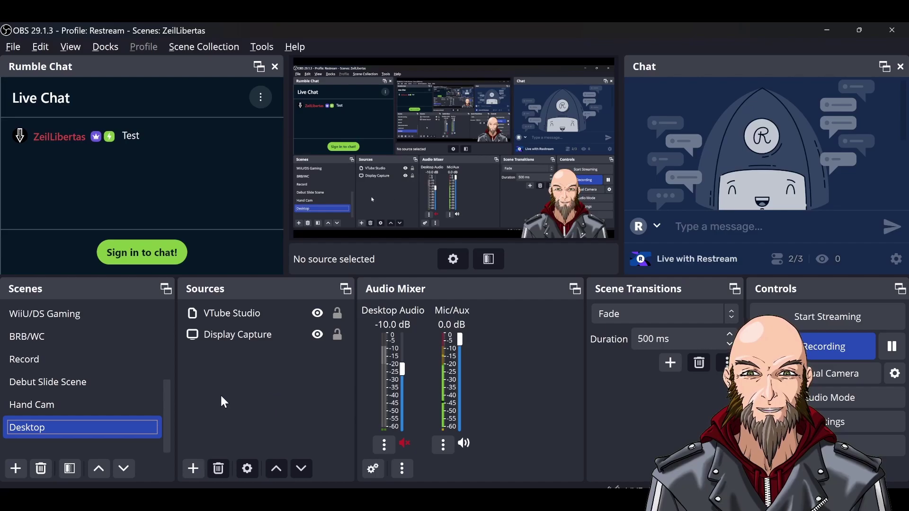
click(262, 46)
click(376, 38)
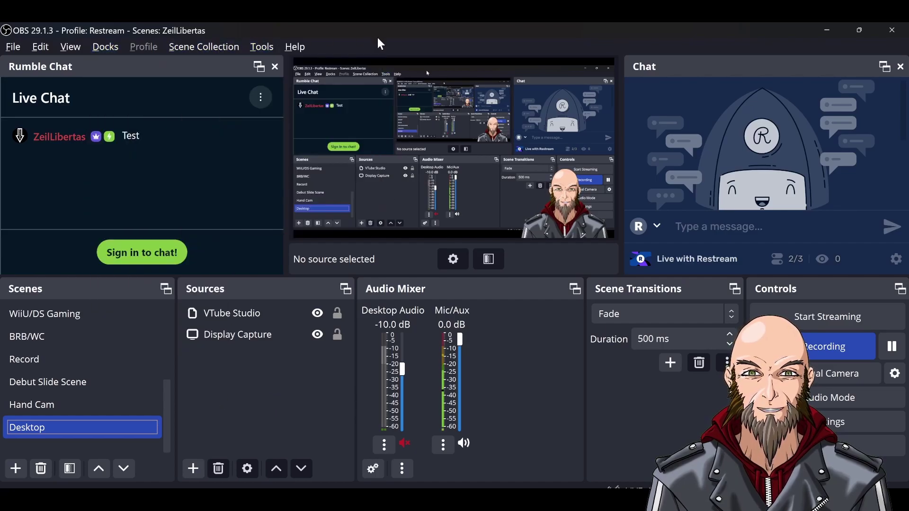
drag(119, 69, 397, 220)
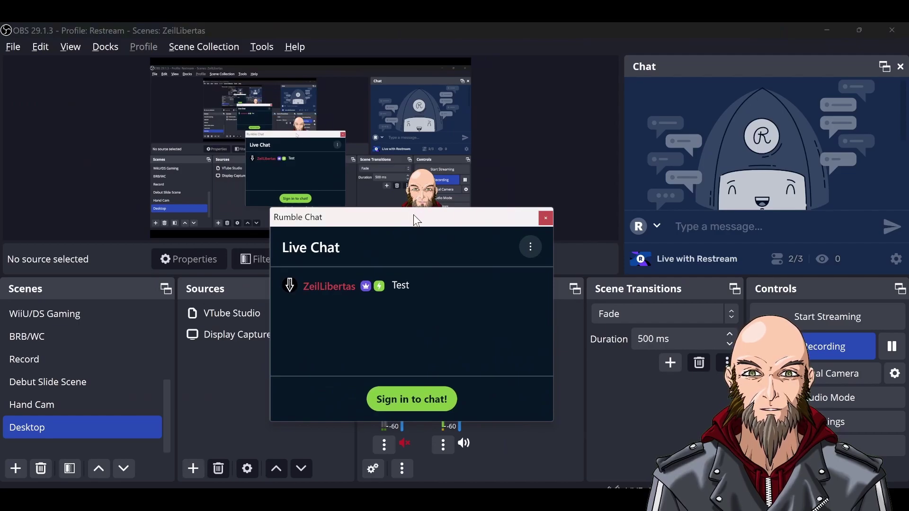
drag(428, 228, 111, 85)
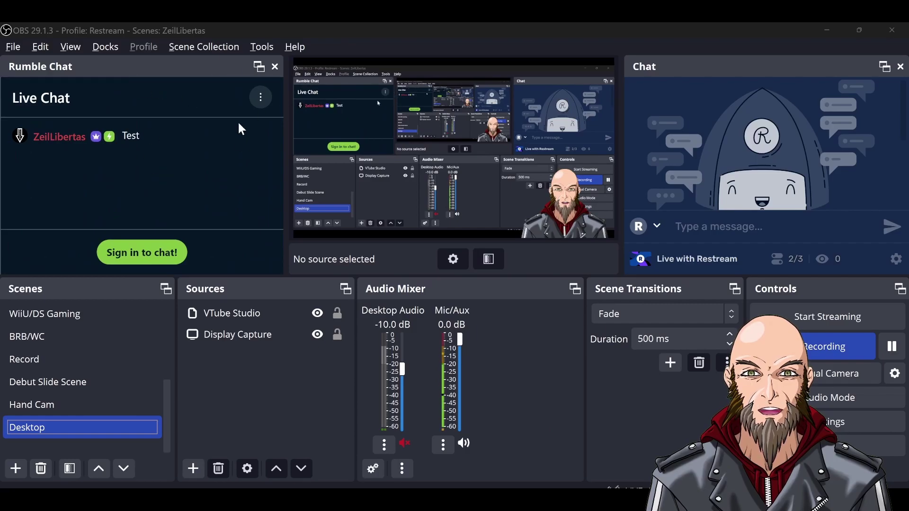
click(258, 67)
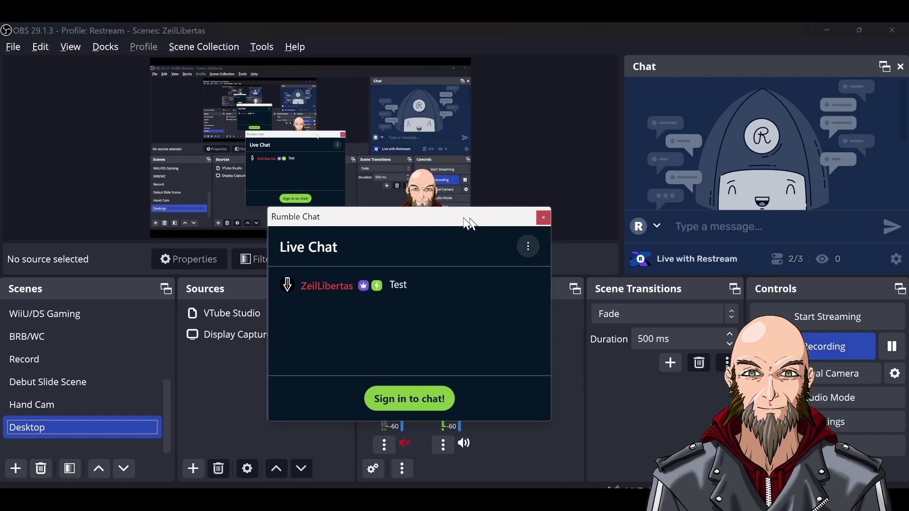
drag(470, 223, 14, 106)
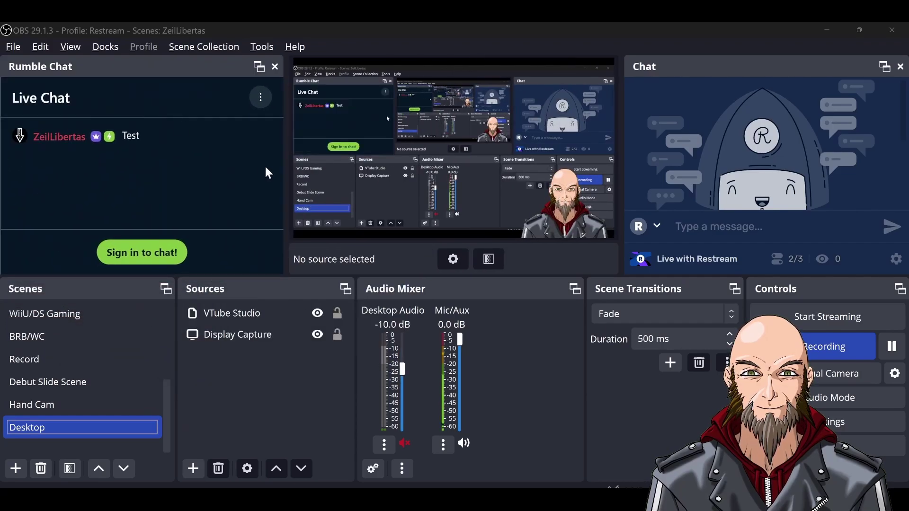